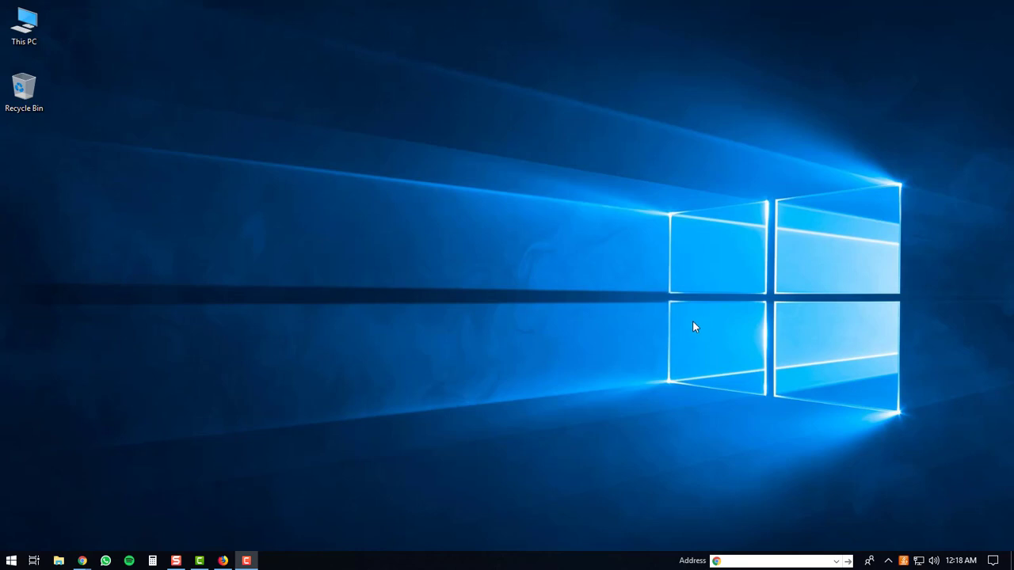
Step: Load howtos.guide/bluestacks4 in a new Firefox window
click(223, 561)
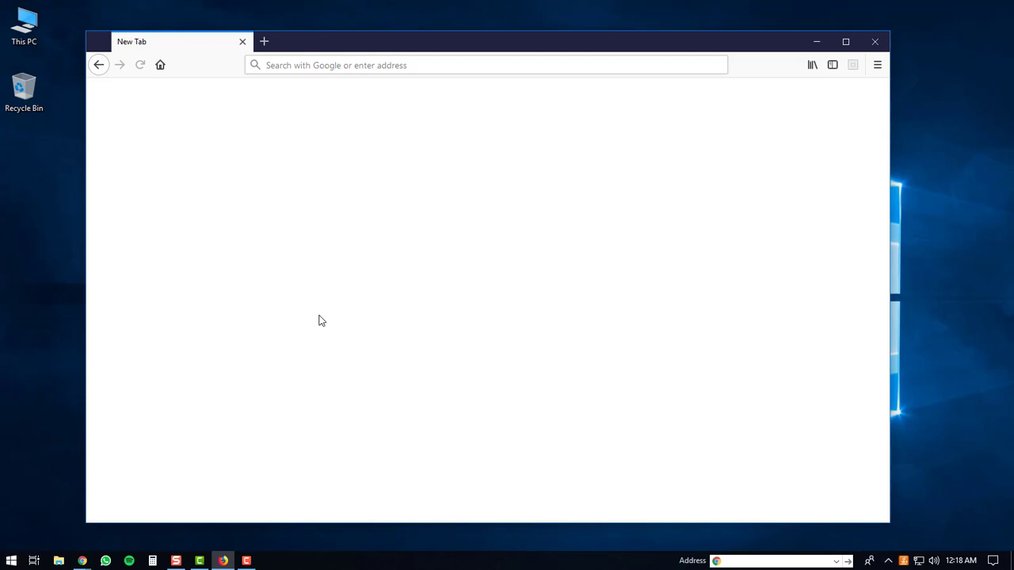
click(318, 63)
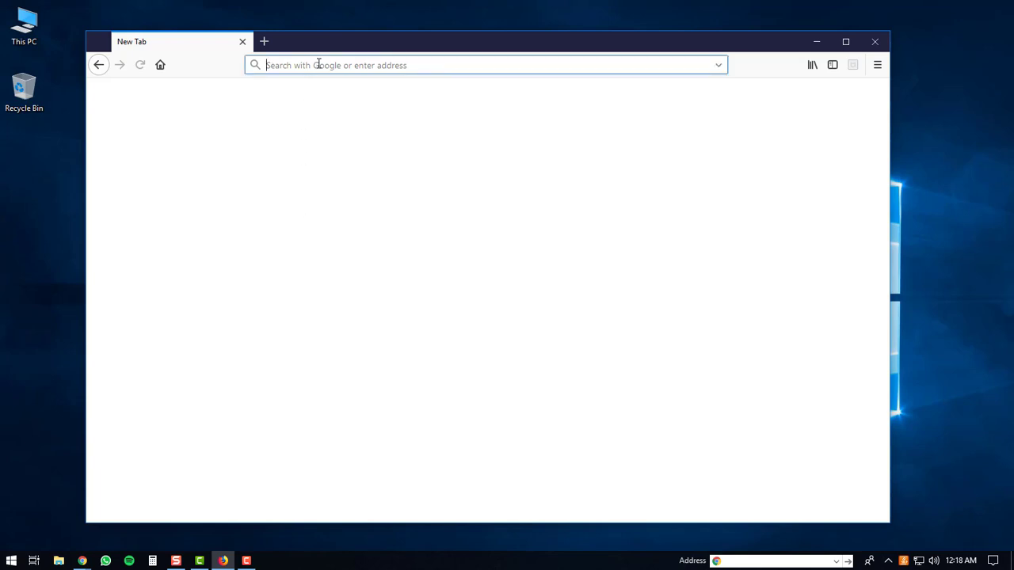
text(how)
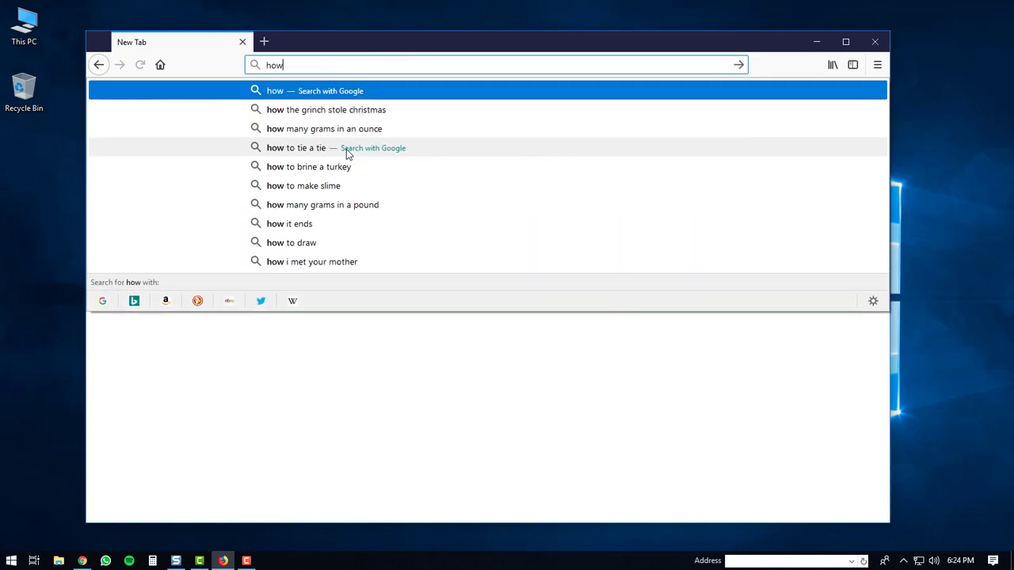
text(tos.)
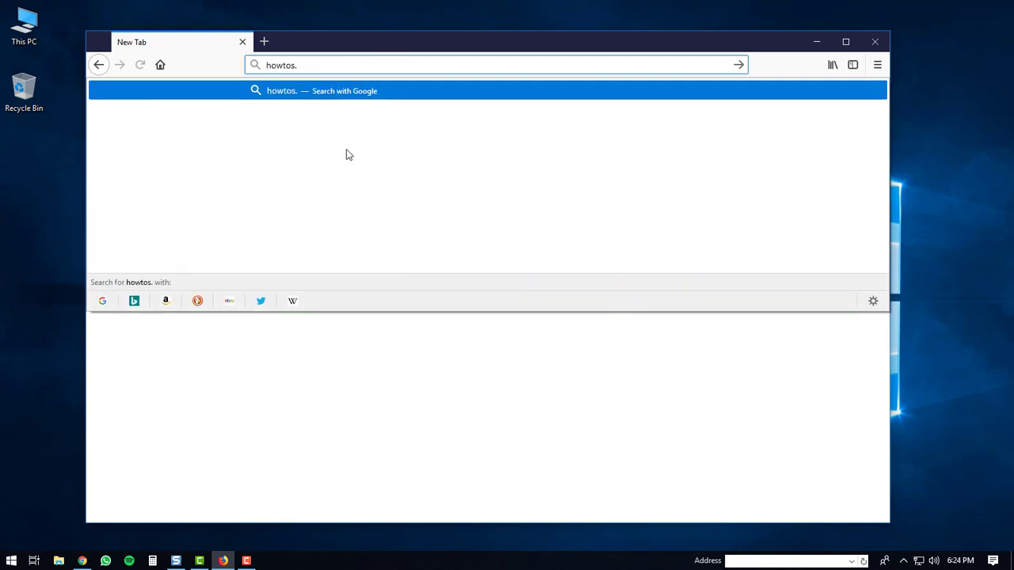
text(guide/)
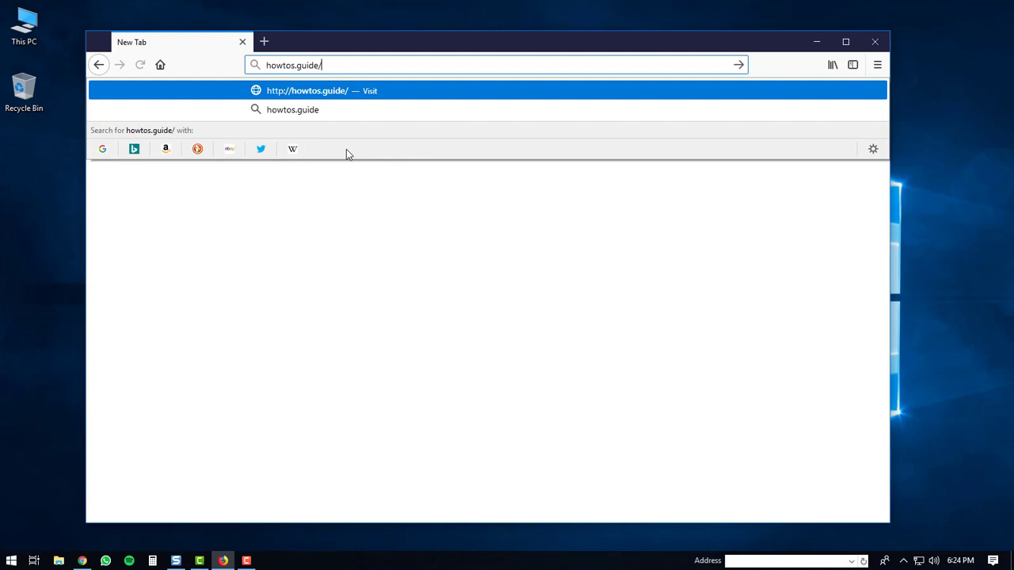
text(blue)
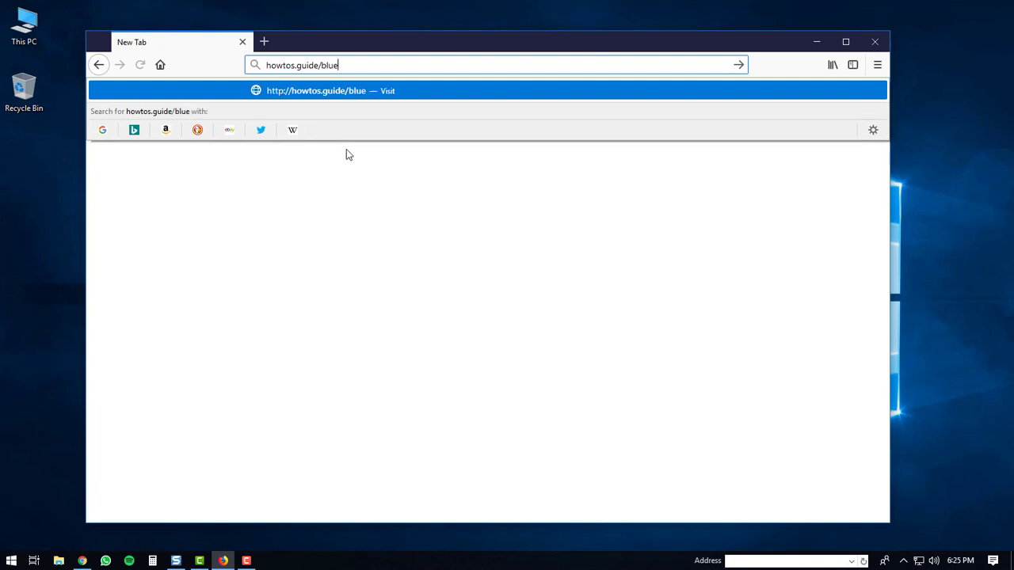
text(stacks4)
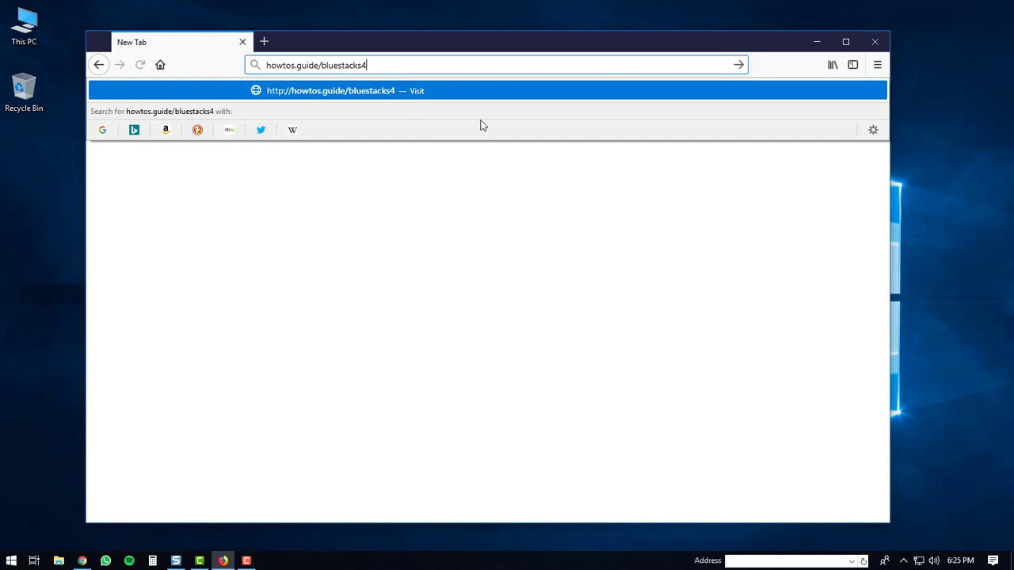
key(Return)
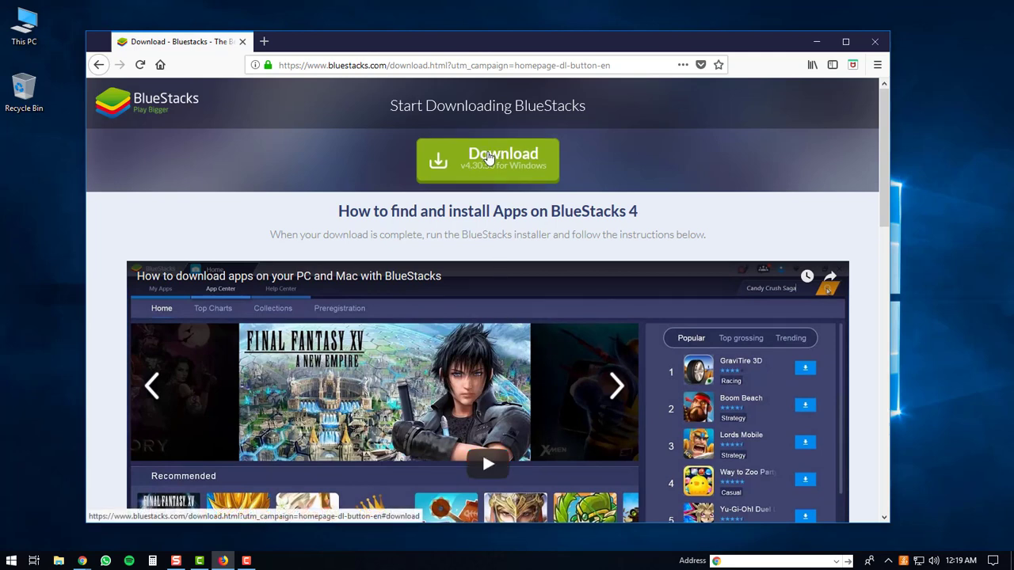
Step: Download and save the BlueStacks v4.30.50 Windows installer, then open it from the downloads panel
click(489, 158)
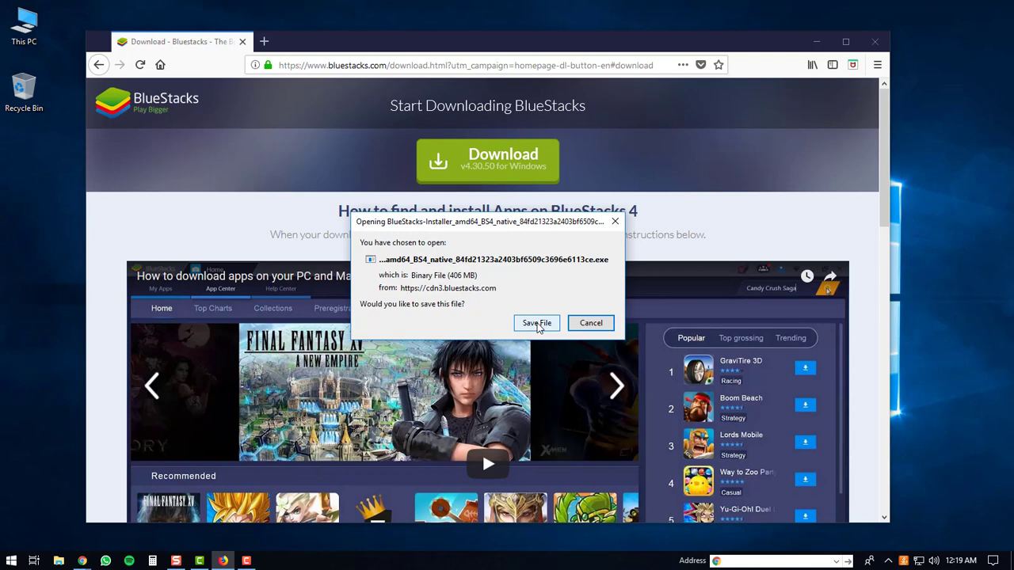
click(536, 323)
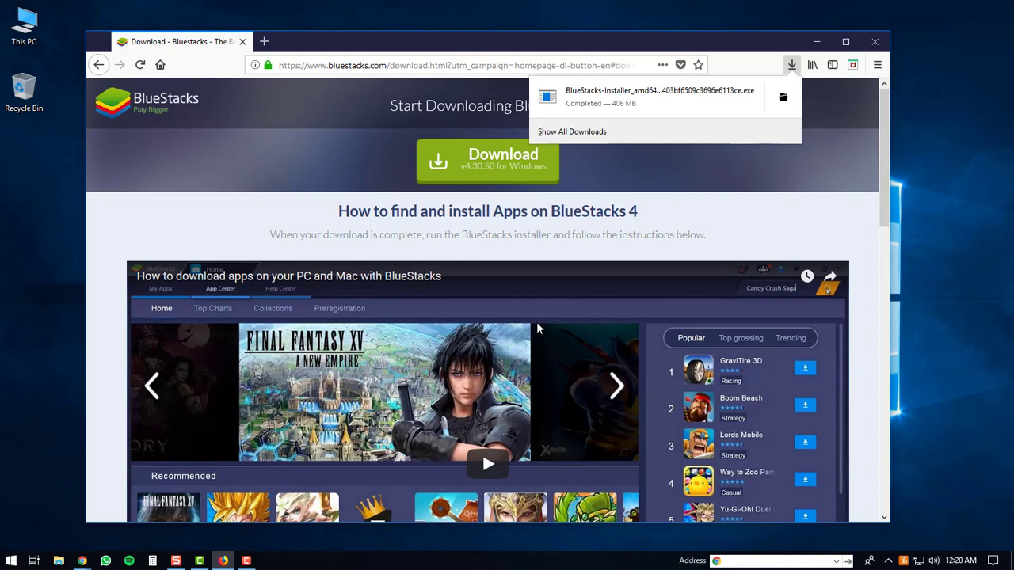
click(628, 97)
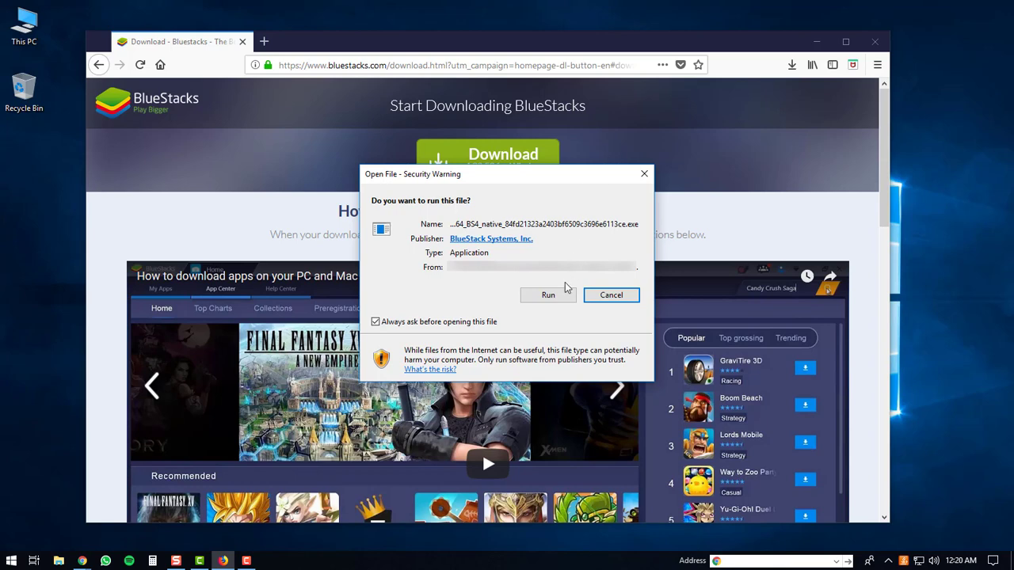
Step: Let the BlueStacks installer run past the Open File security warning
click(549, 295)
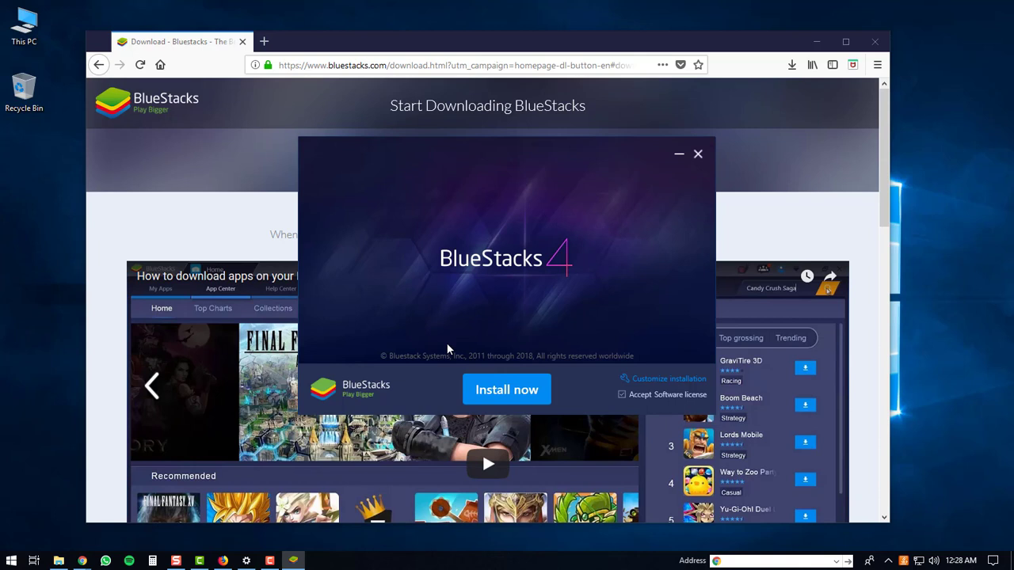
Step: Run Install now and let BlueStacks 4 install to completion
click(499, 390)
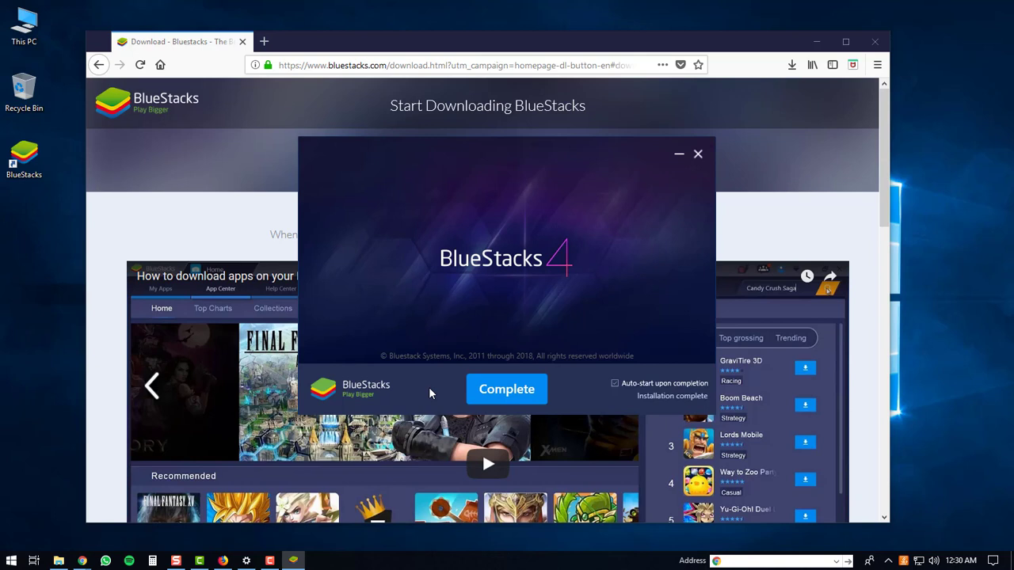
Step: Complete the installation, launch BlueStacks, and start Google setup from the Welcome screen
click(506, 391)
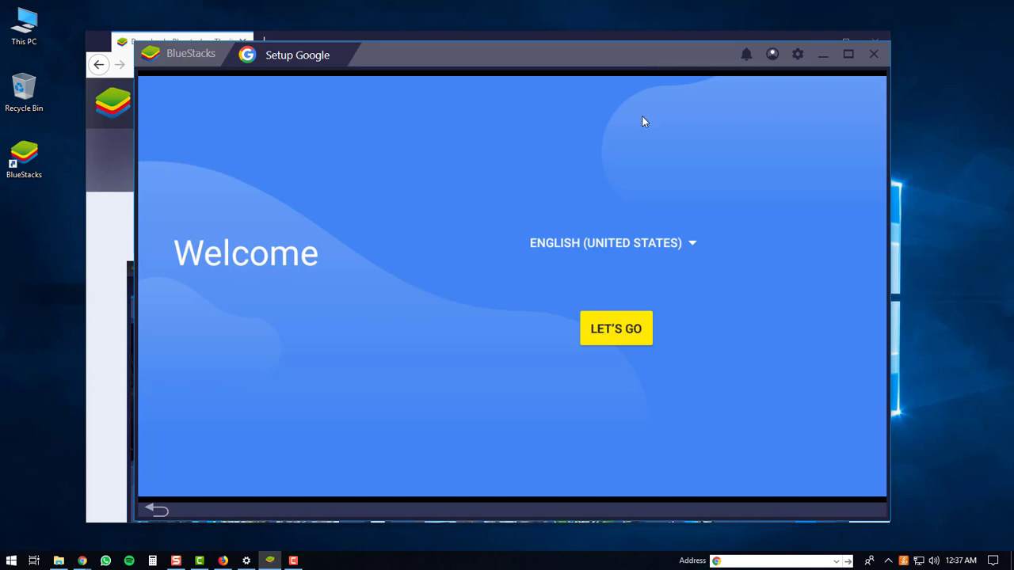
click(613, 333)
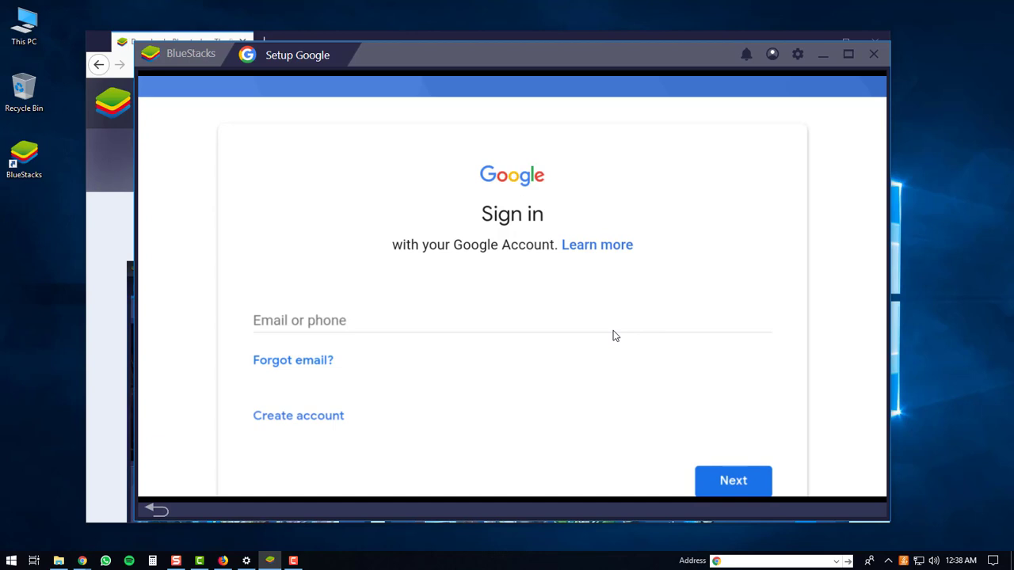
Step: Sign in with the Google account's e-mail and password and agree to Google's terms
click(349, 322)
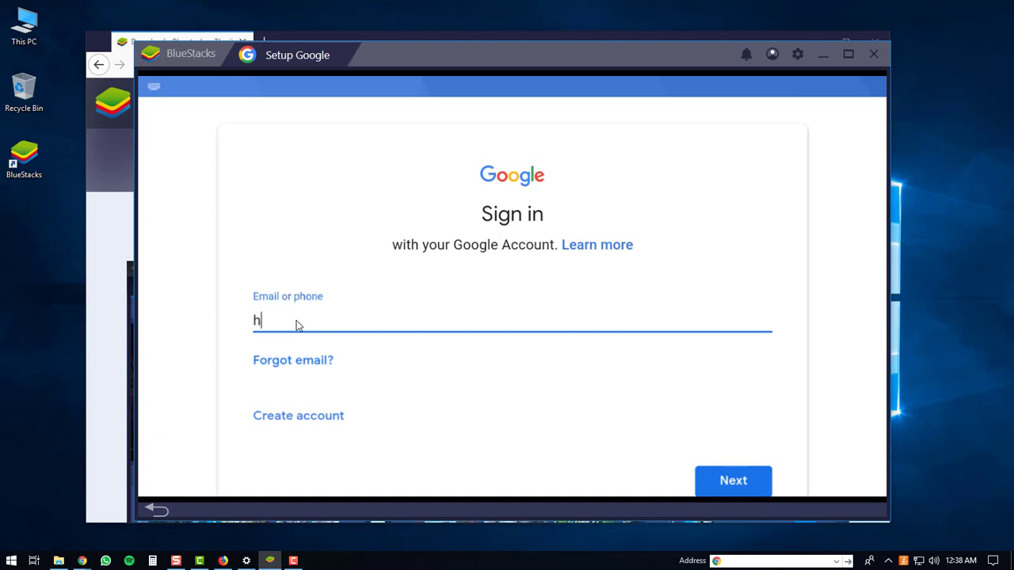
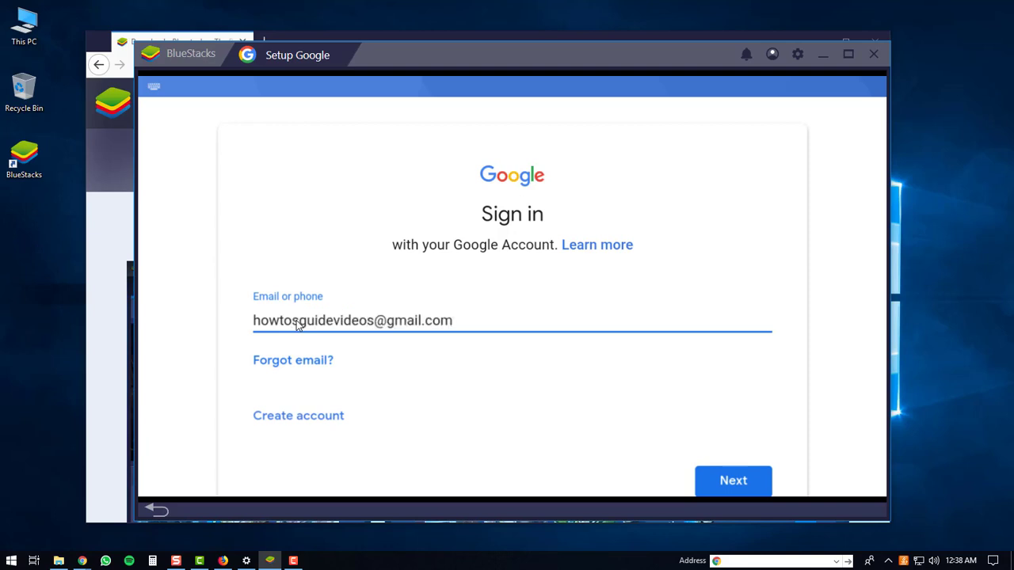
click(735, 482)
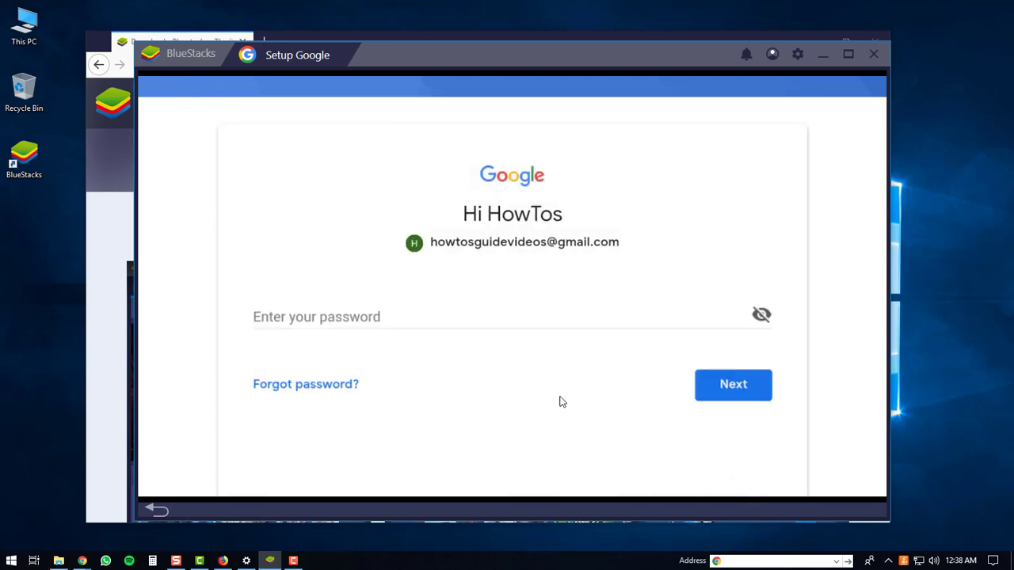
click(307, 319)
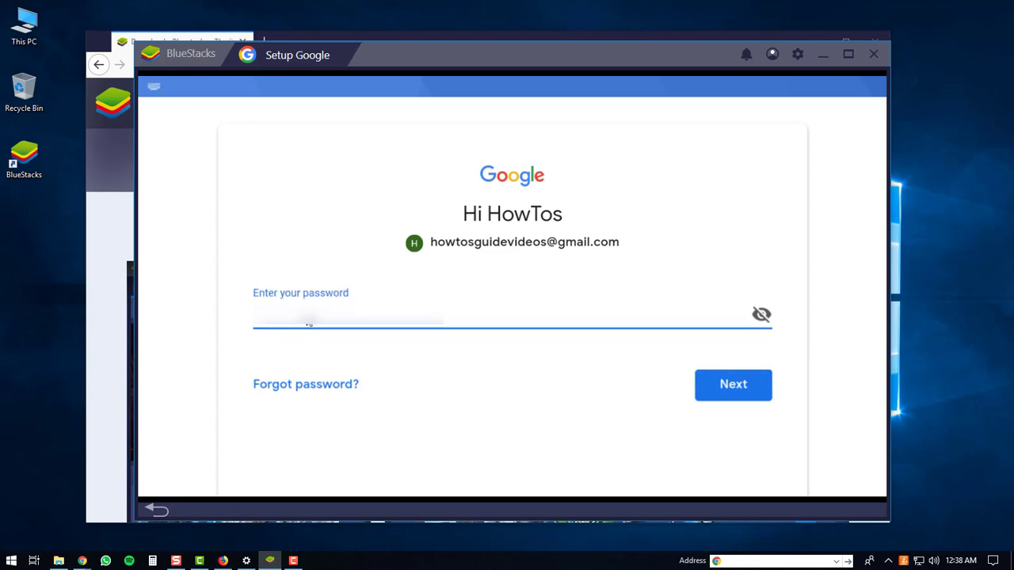
text(•••)
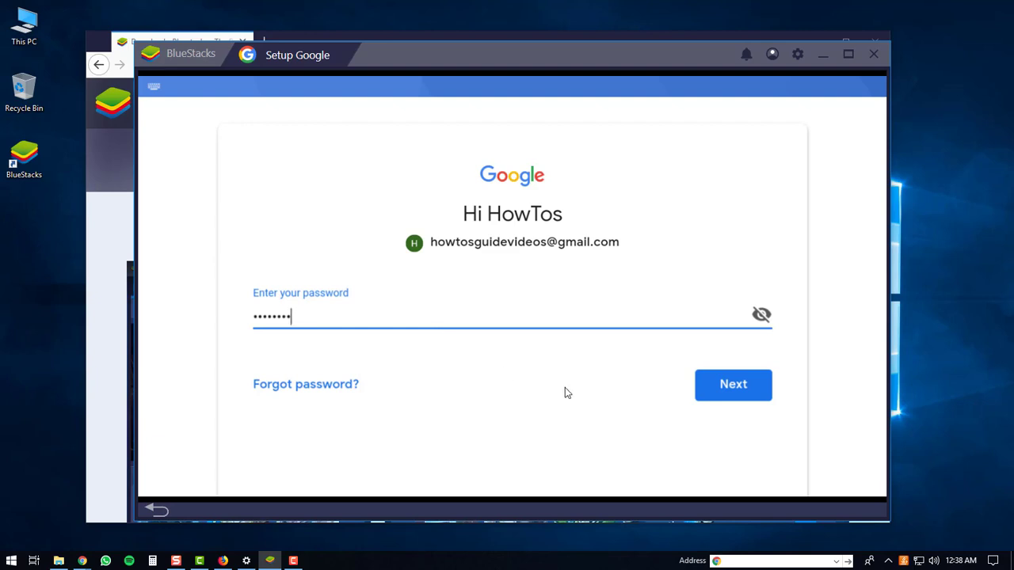
click(743, 391)
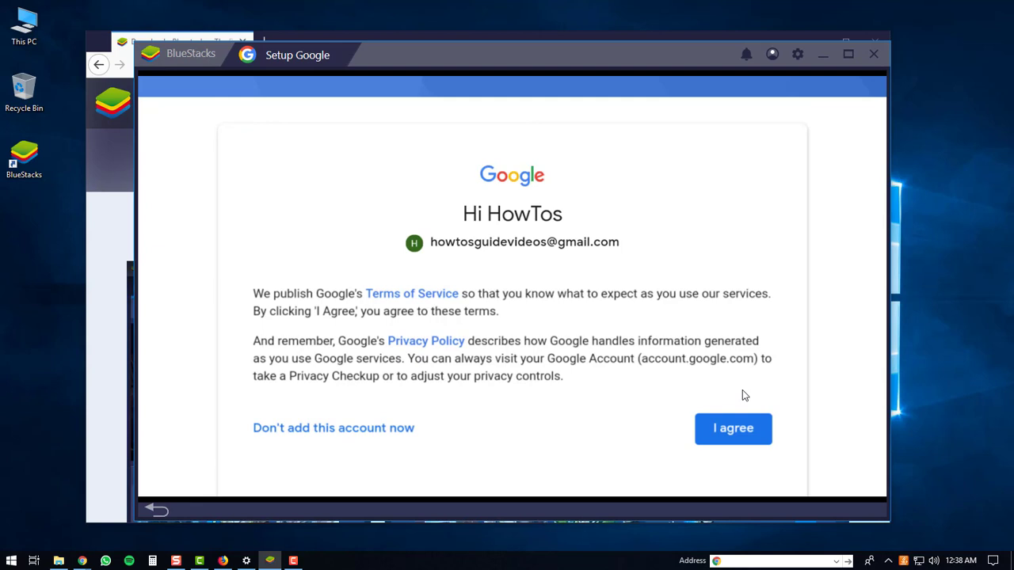
click(734, 432)
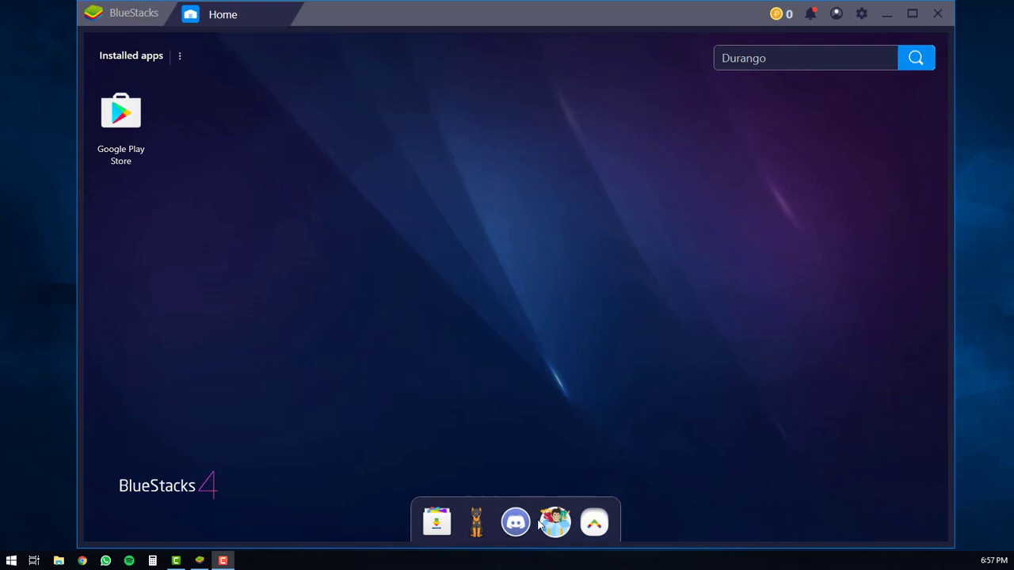
Step: Launch Google Play Store from the home screen's installed apps after dismissing the More apps popup
click(599, 523)
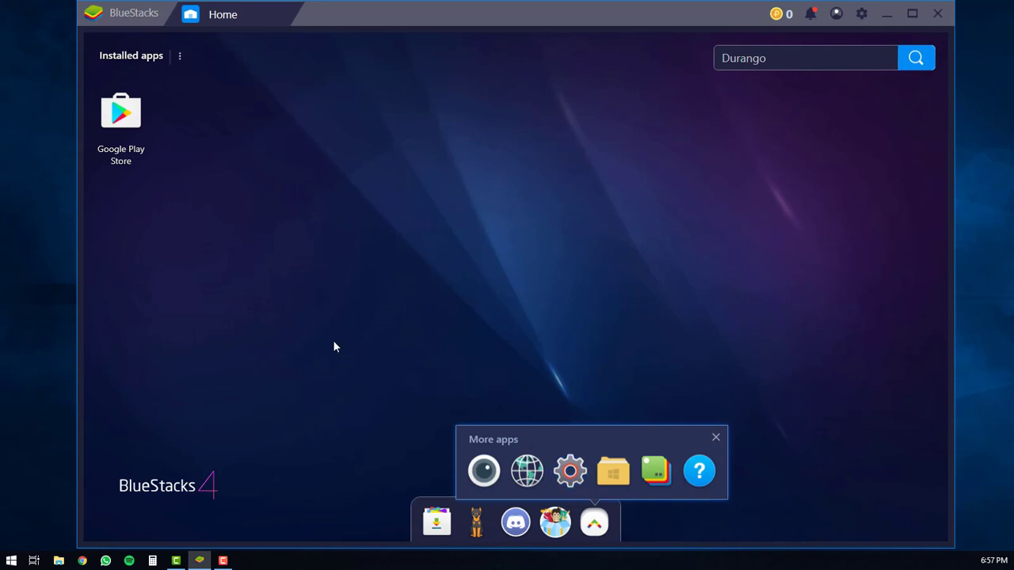
click(200, 217)
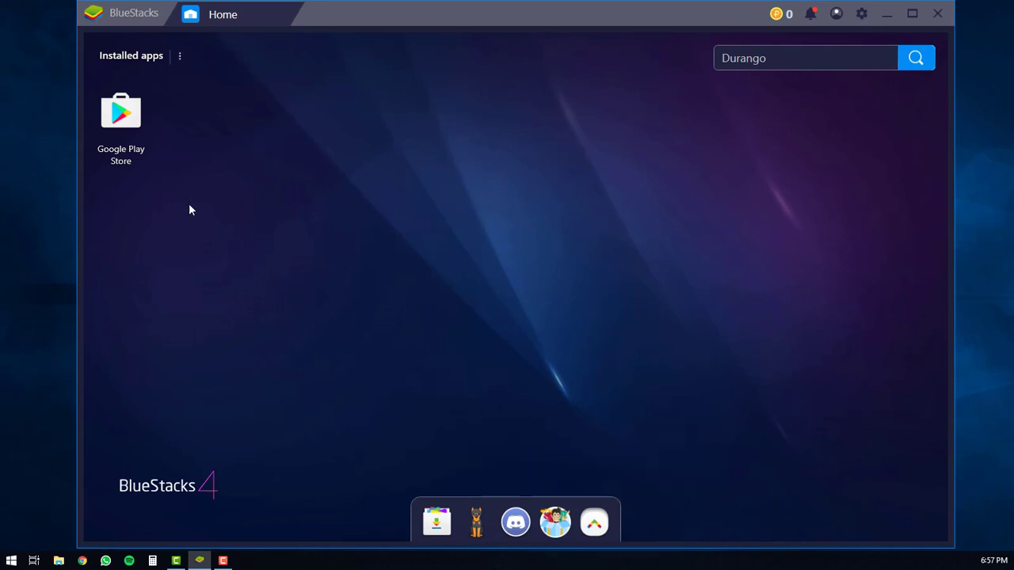
click(121, 117)
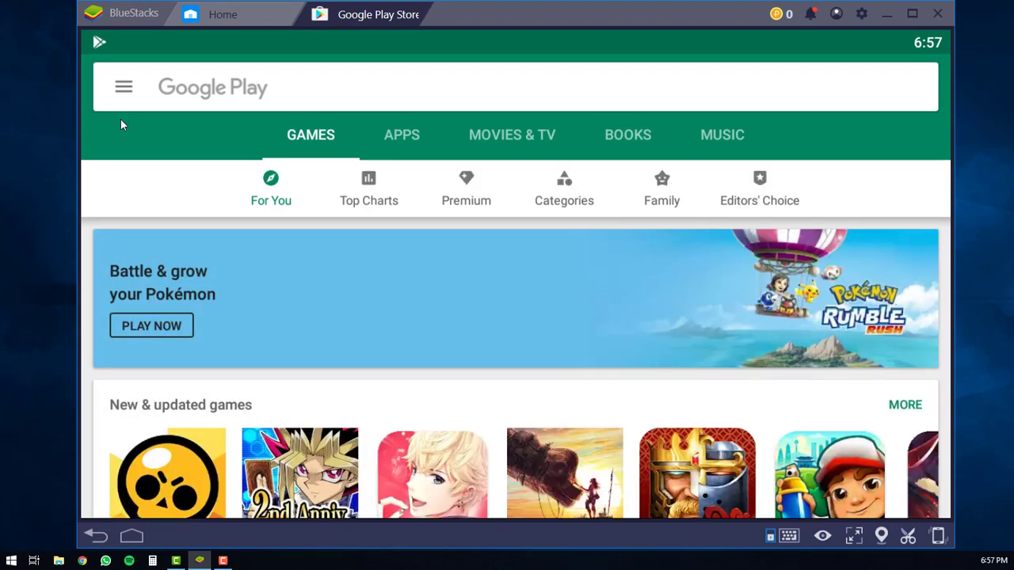
Step: Search Google Play for 'twisty road' and install the Twisty Road! game
click(188, 93)
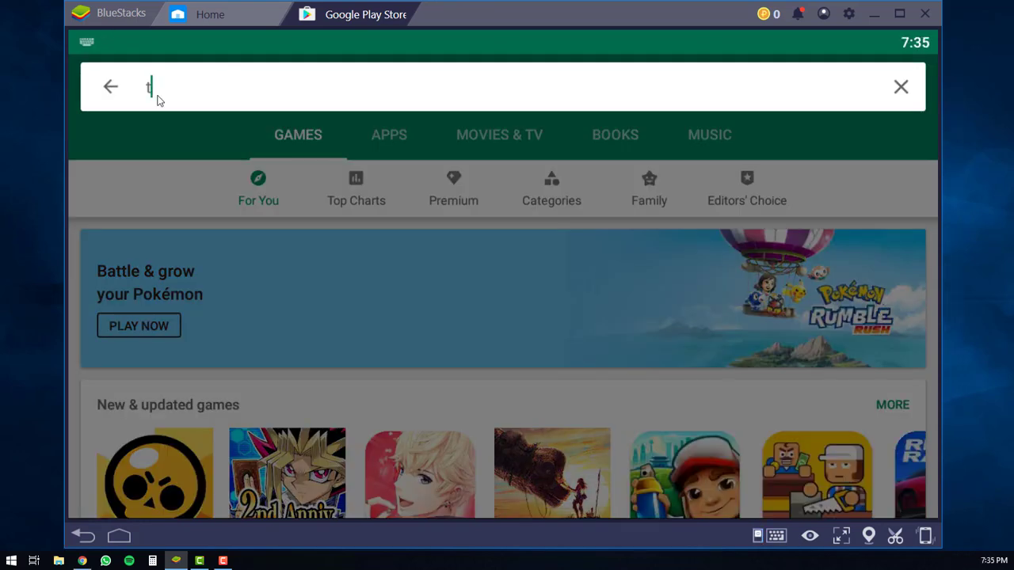
text(twis)
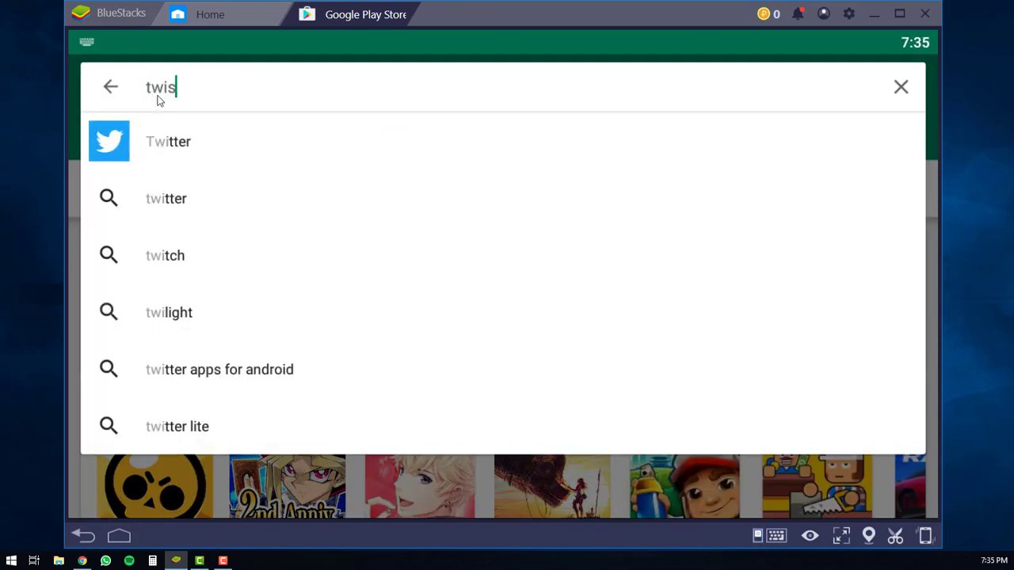
text(ty road)
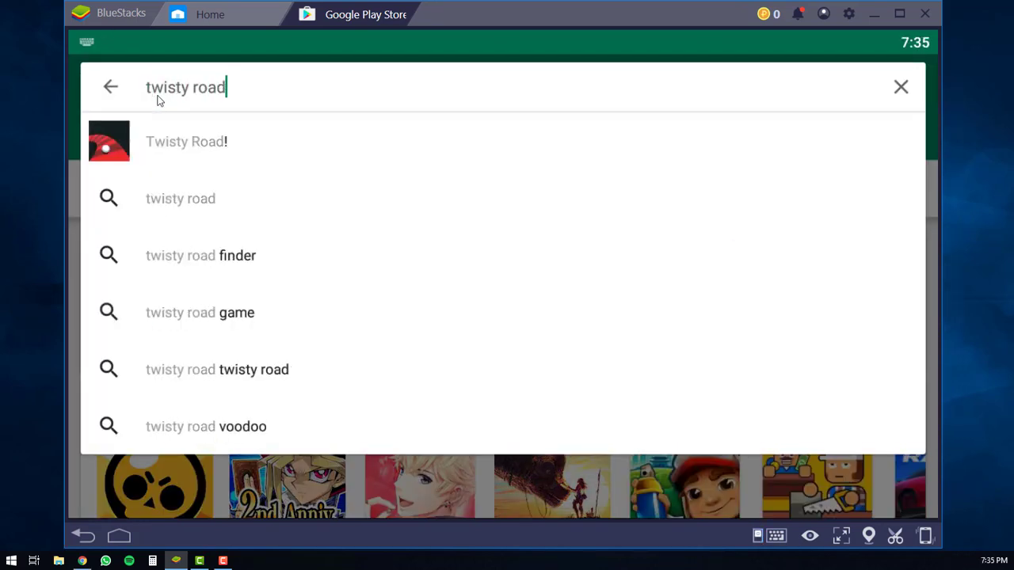
click(199, 143)
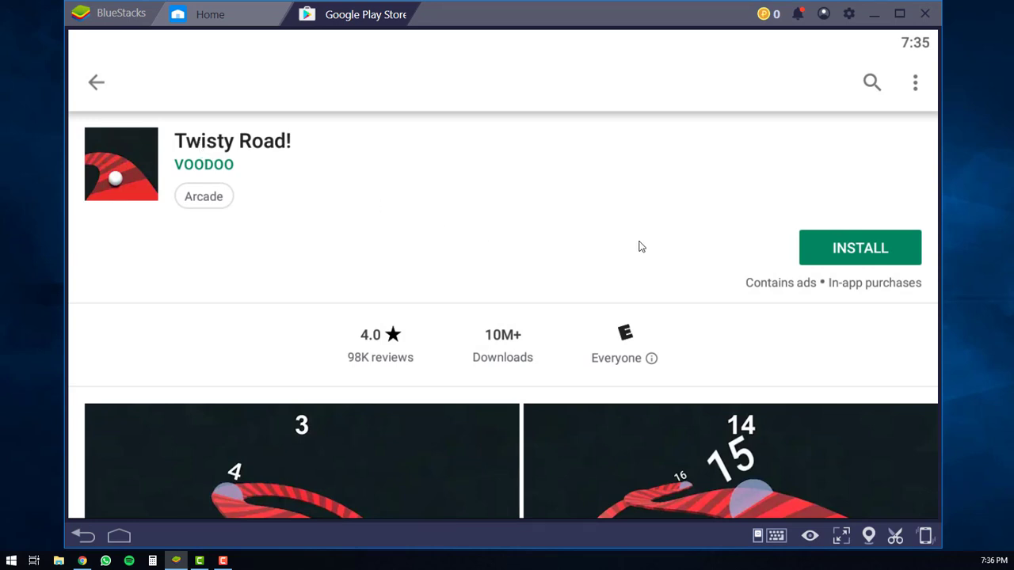
click(872, 248)
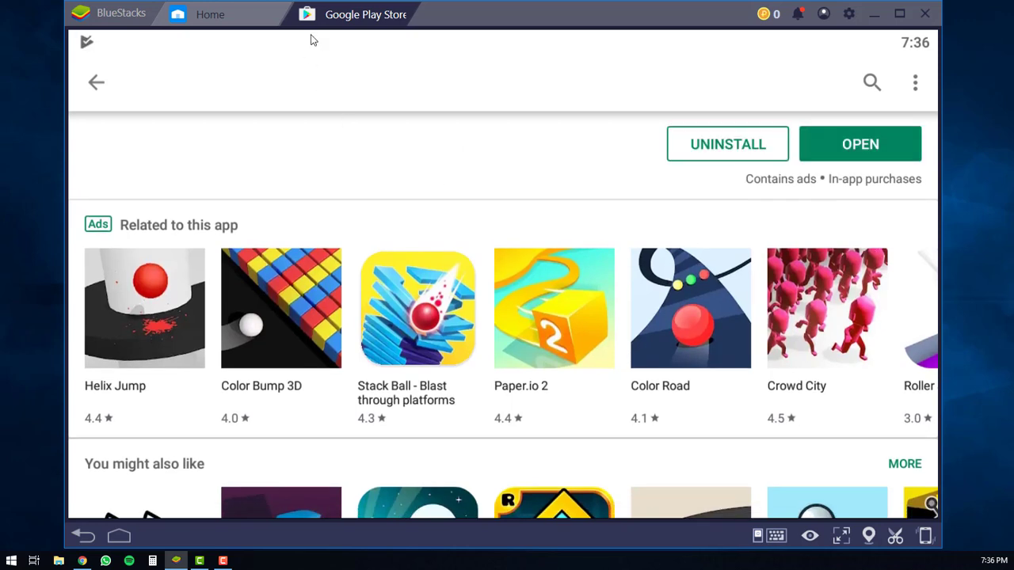
Step: Check the notifications for the install result, then open Twisty Road! from its Play Store page
drag(313, 37, 315, 200)
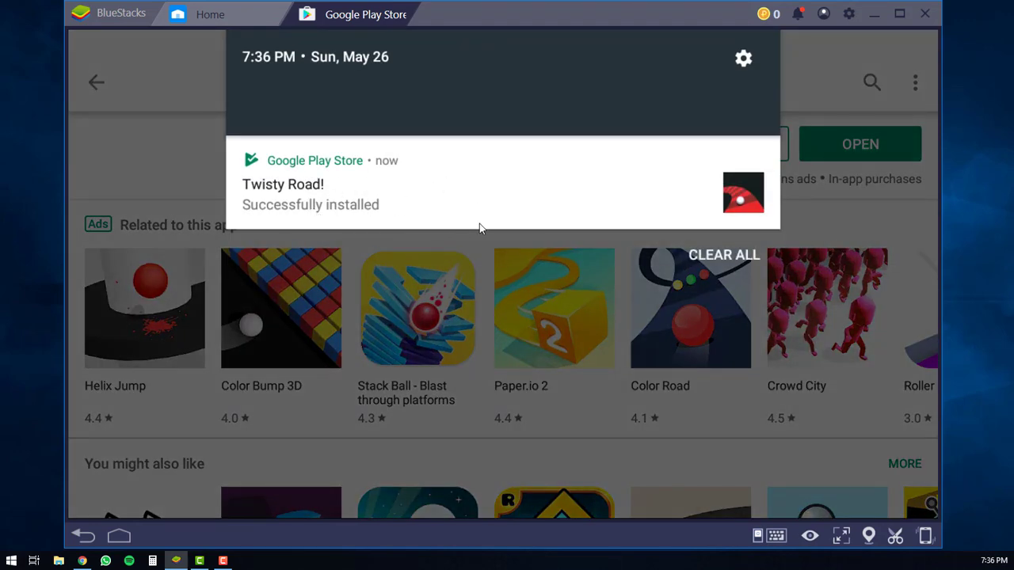
click(854, 179)
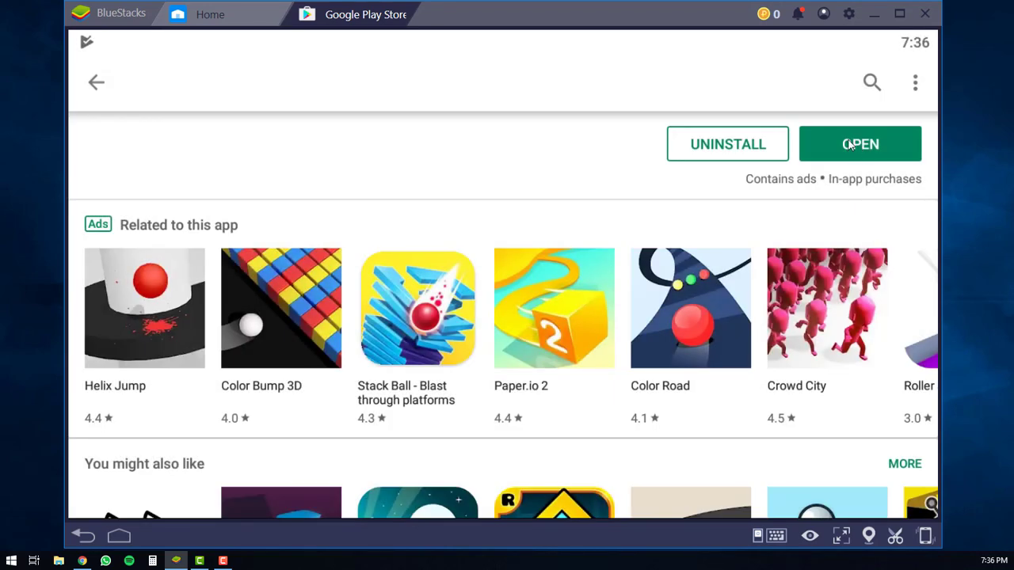
click(850, 145)
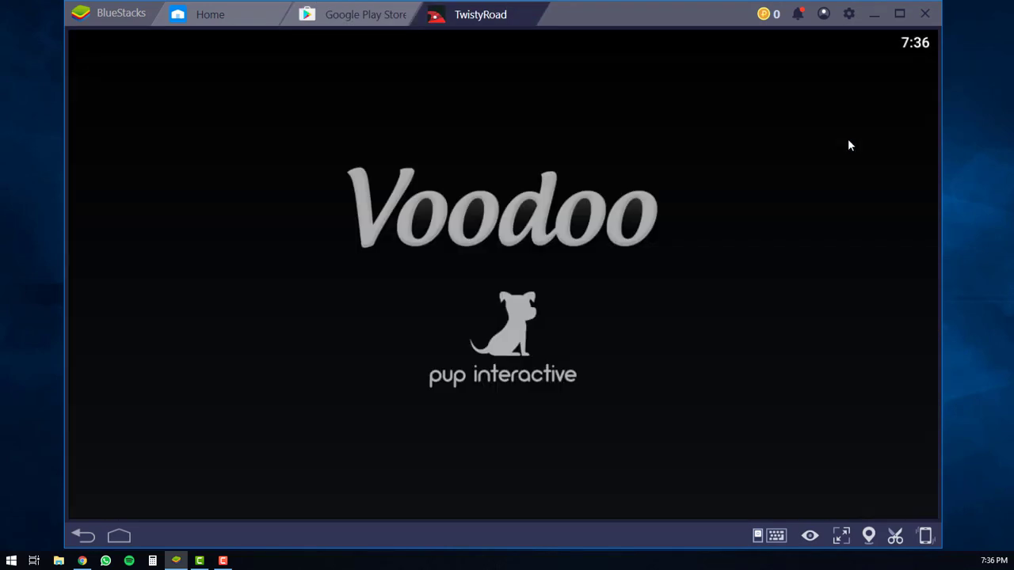